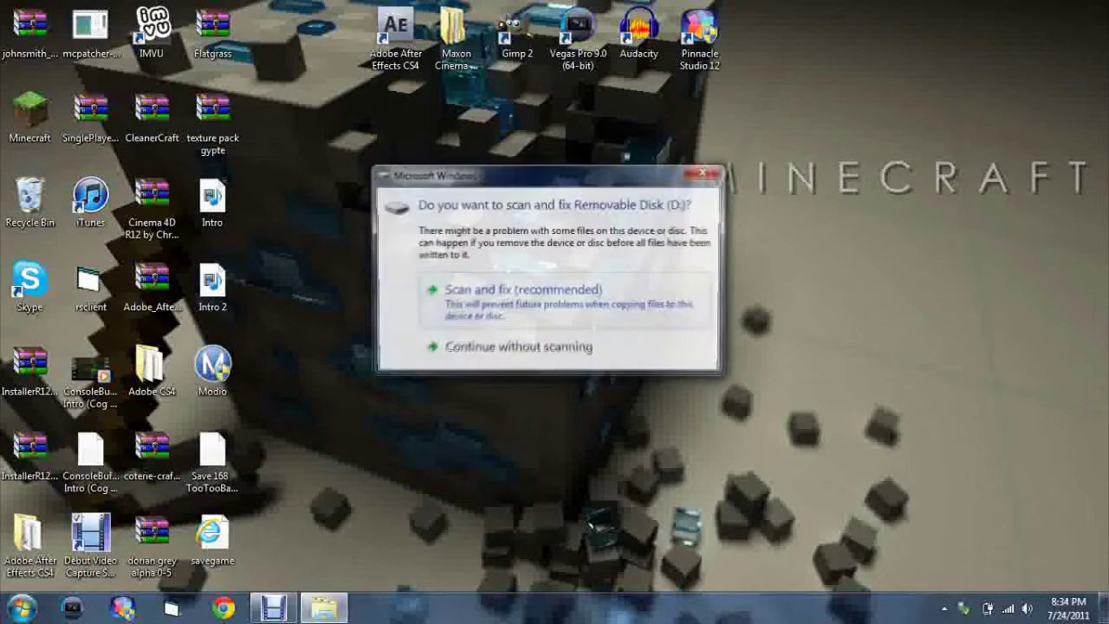
- Dismiss the Removable Disk (D:) scan prompt and launch Modio from the desktop
left_click(701, 174)
left_click(665, 92)
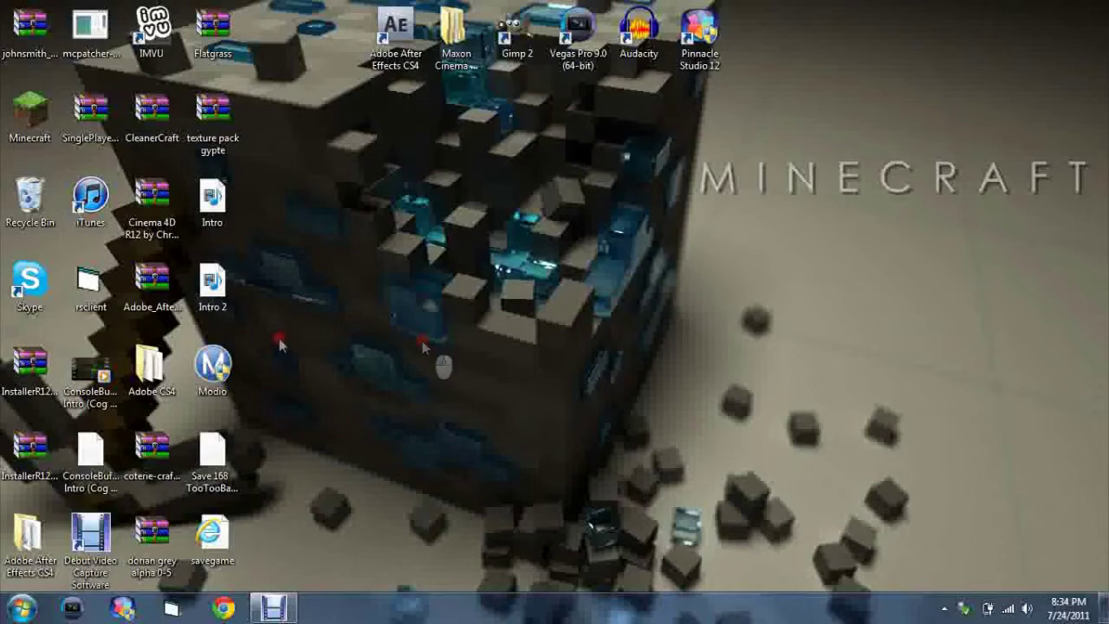
double_click(232, 394)
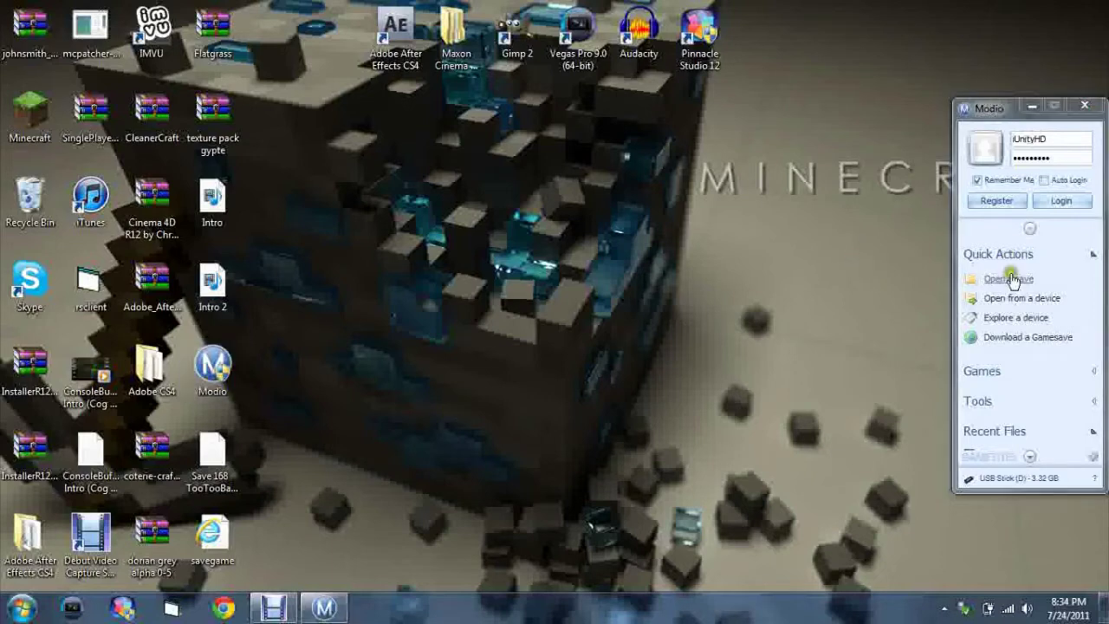
left_click(1017, 318)
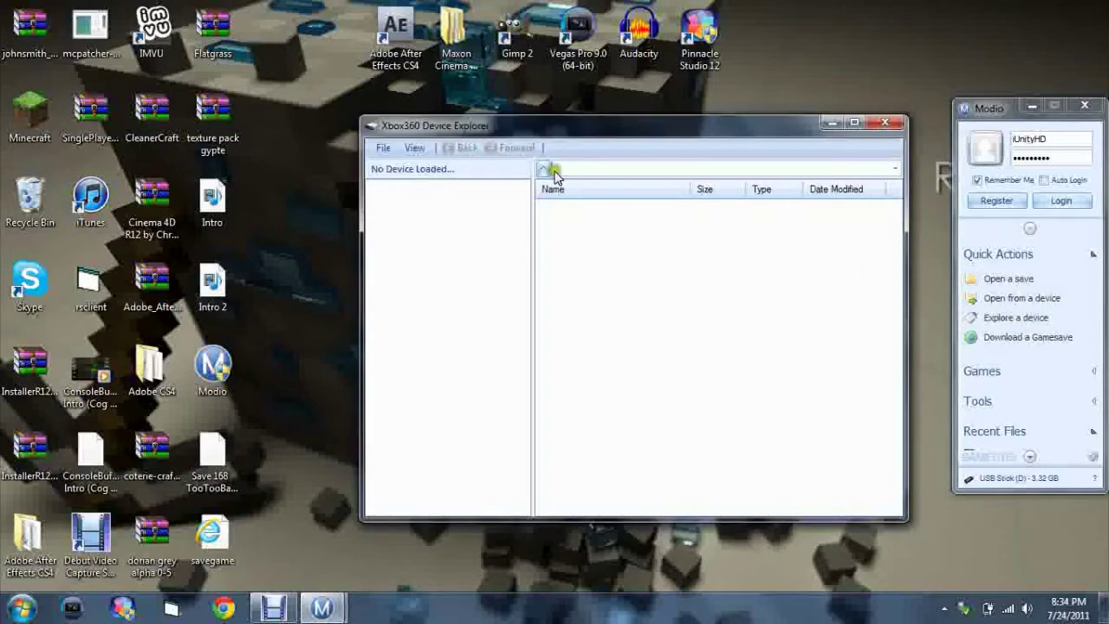
left_click(384, 148)
left_click(396, 164)
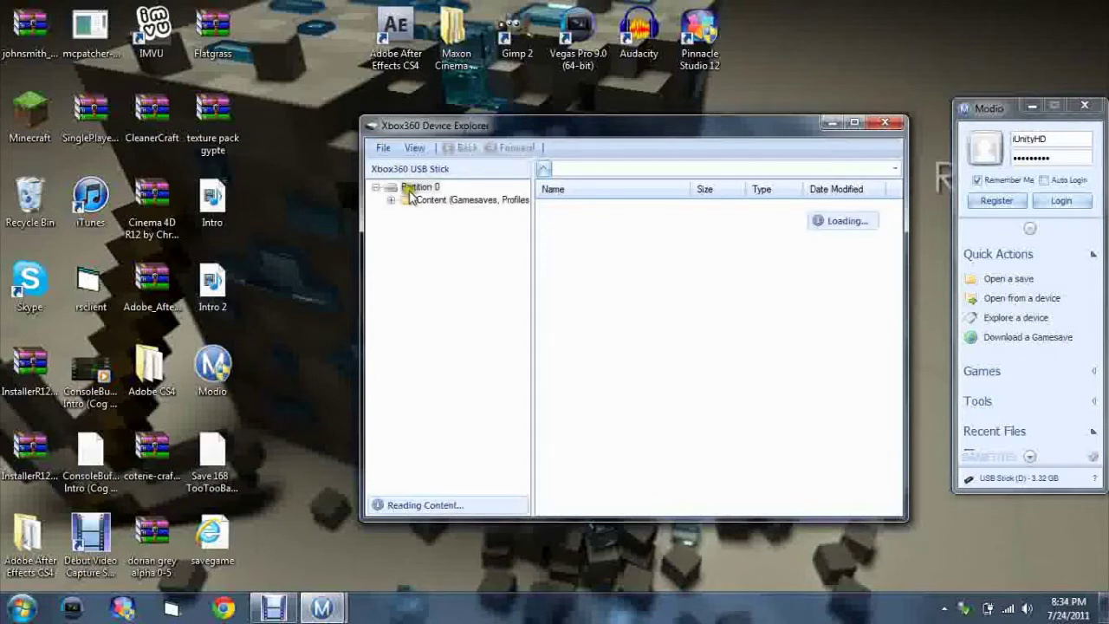
- Browse the stick's Content folder to the Fallout: New Vegas game saves and select autosave.fxs
double_click(429, 202)
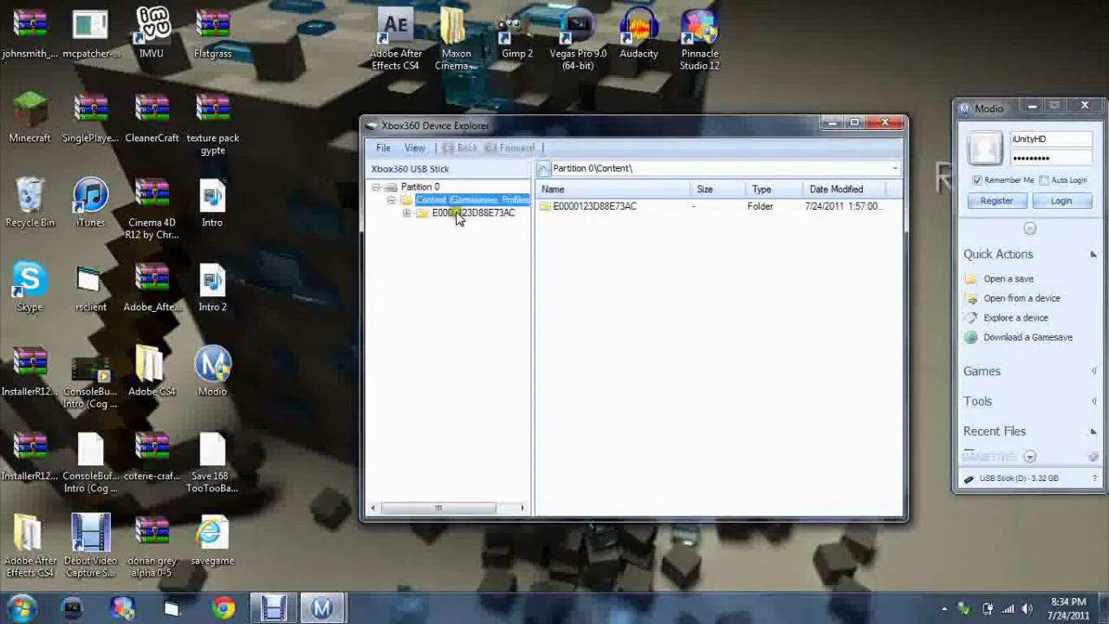
double_click(457, 215)
left_click(460, 226)
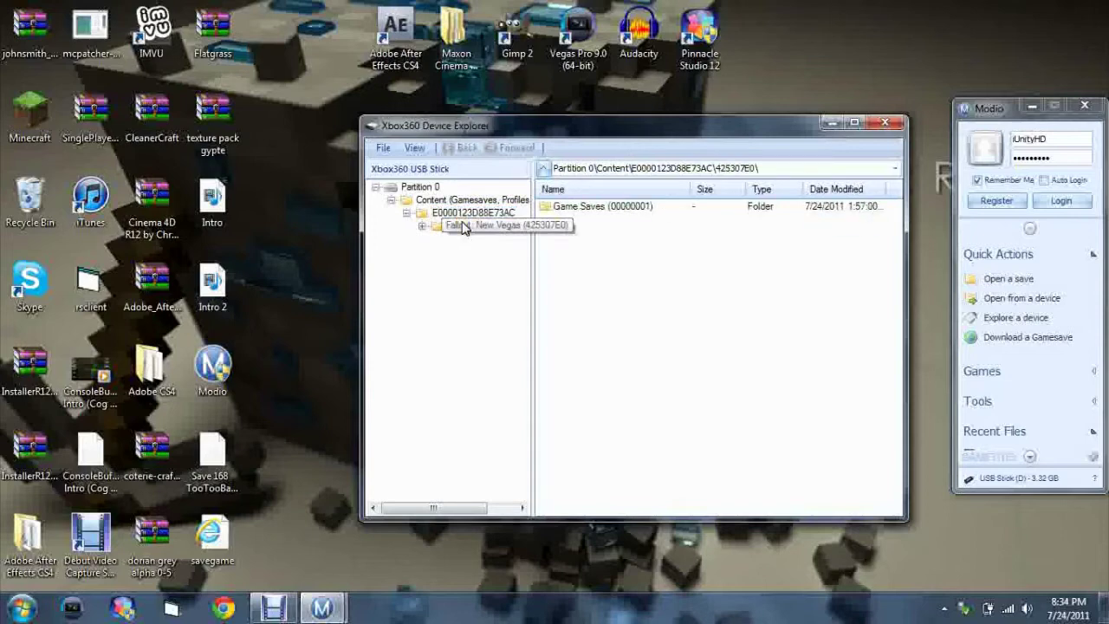
double_click(467, 227)
left_click(478, 239)
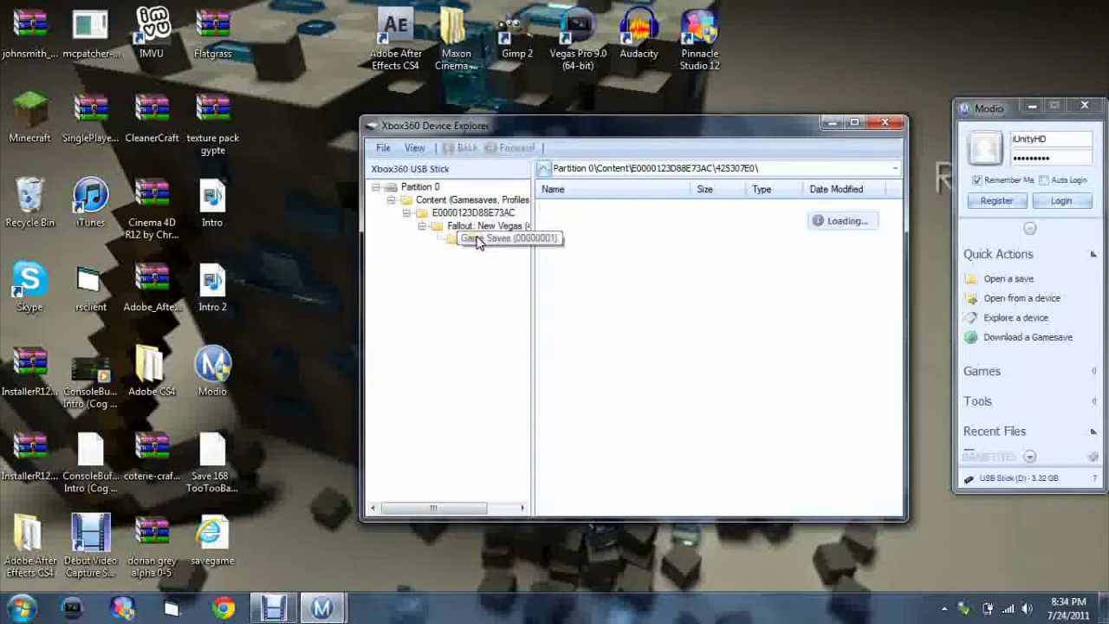
left_click(569, 212)
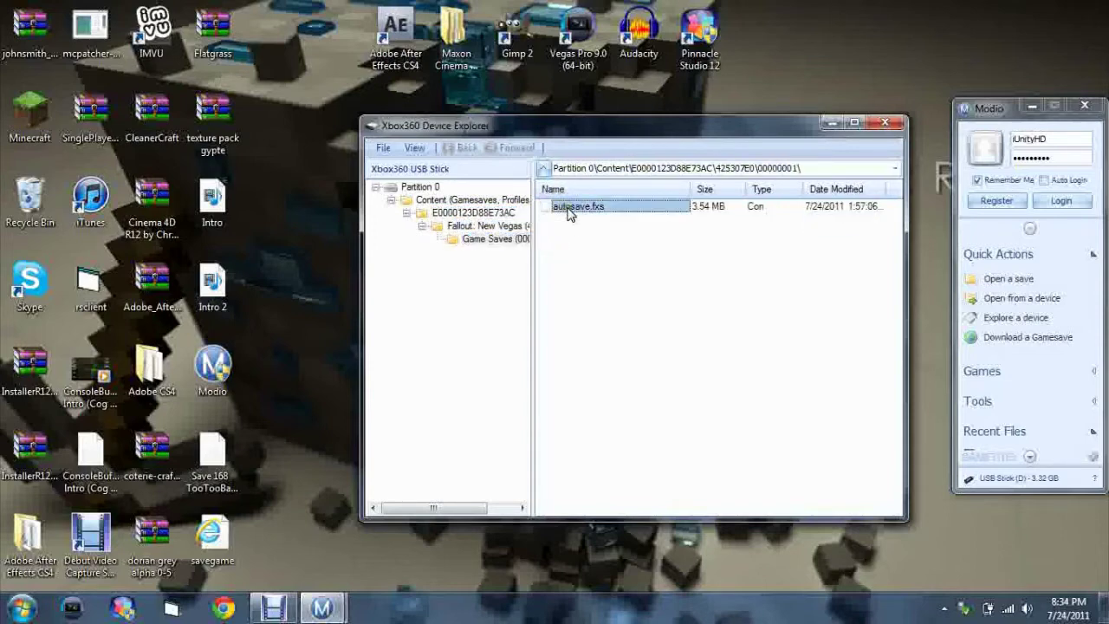
- Open autosave.fxs in the resigner, move its window aside and close the device explorer
right_click(569, 213)
left_click(529, 274)
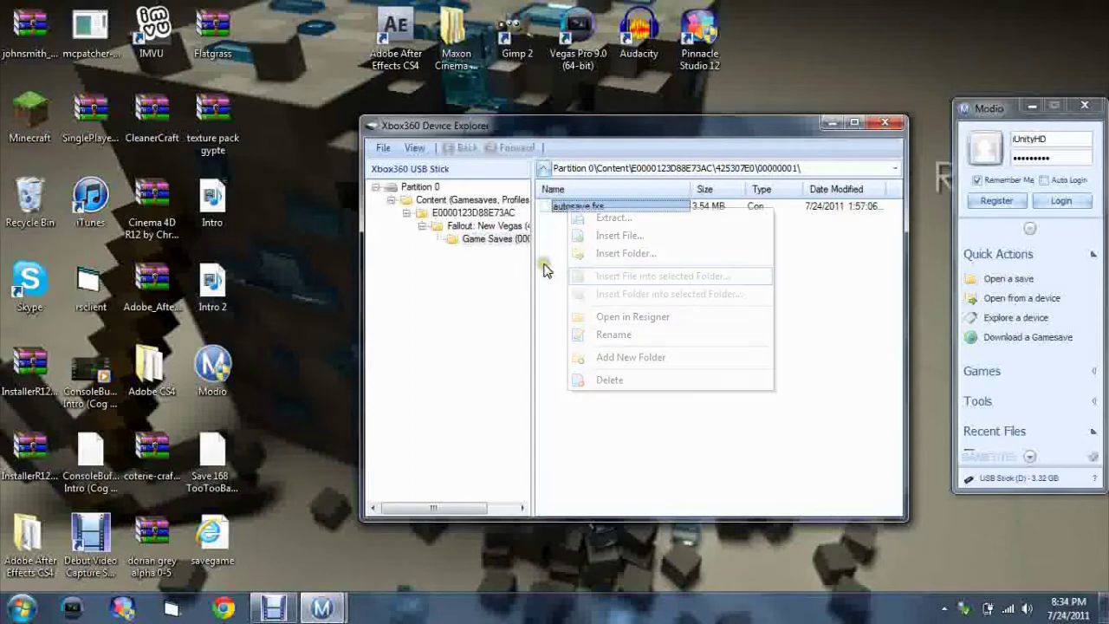
right_click(599, 207)
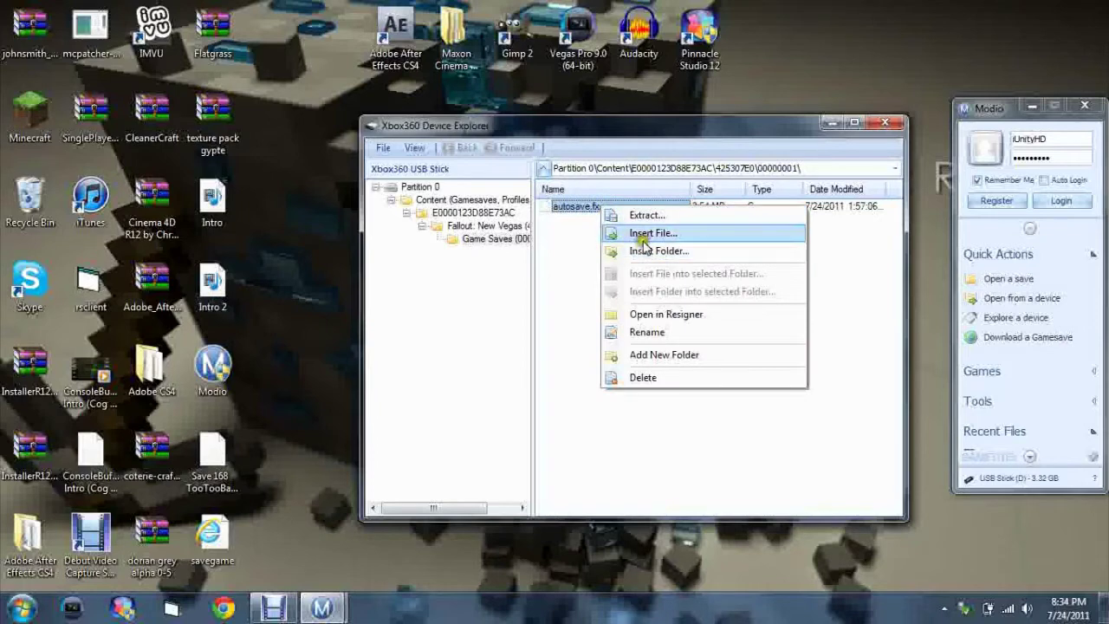
left_click(690, 314)
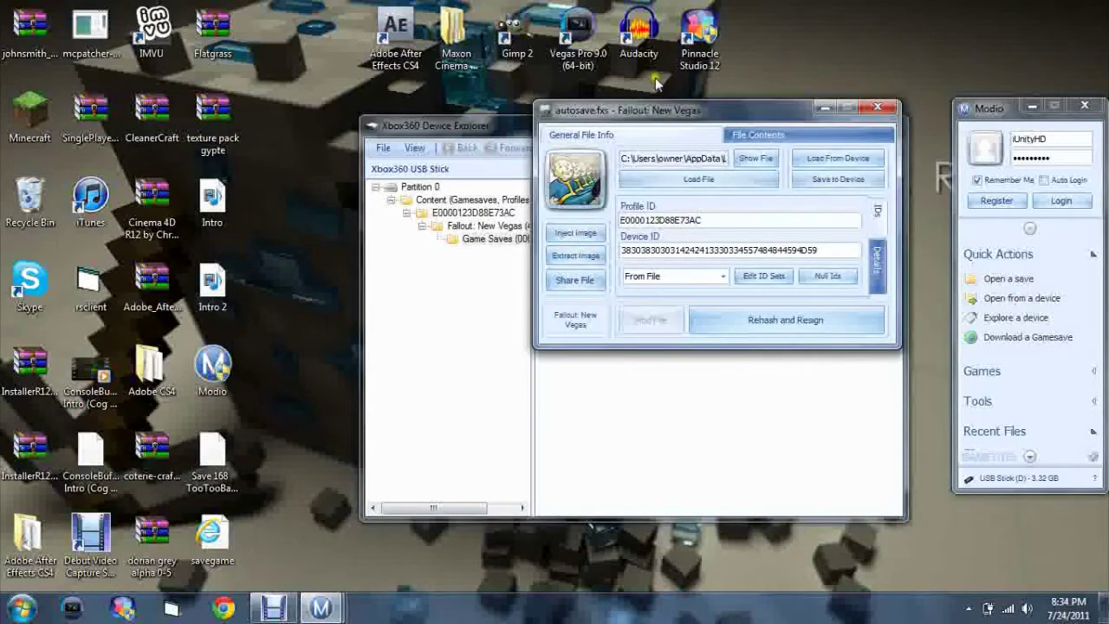
left_click_drag(643, 112, 336, 170)
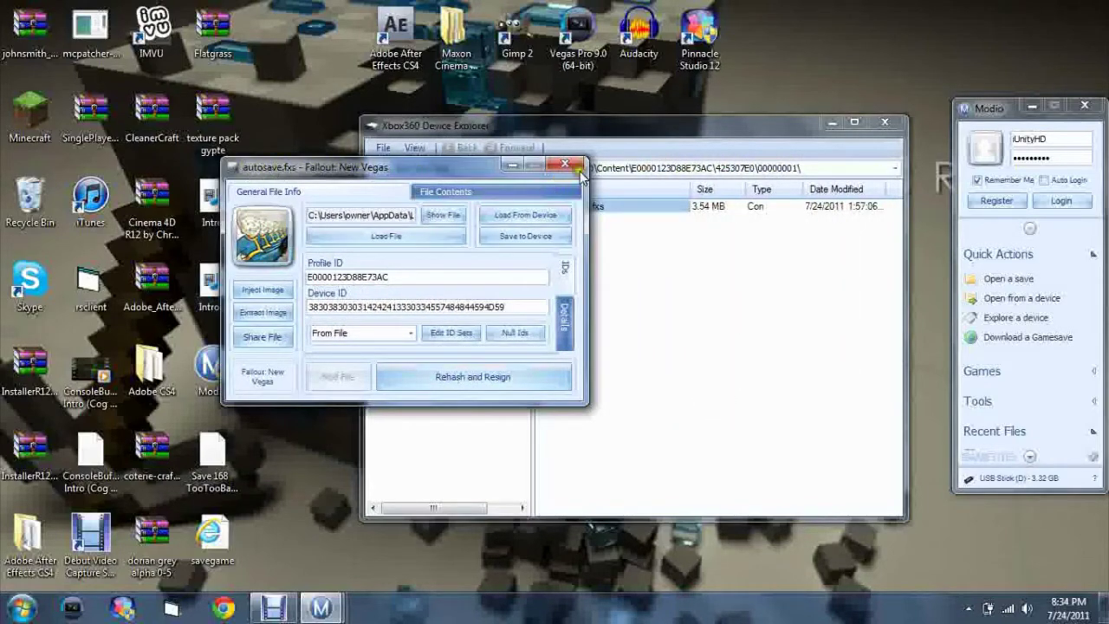
left_click(883, 124)
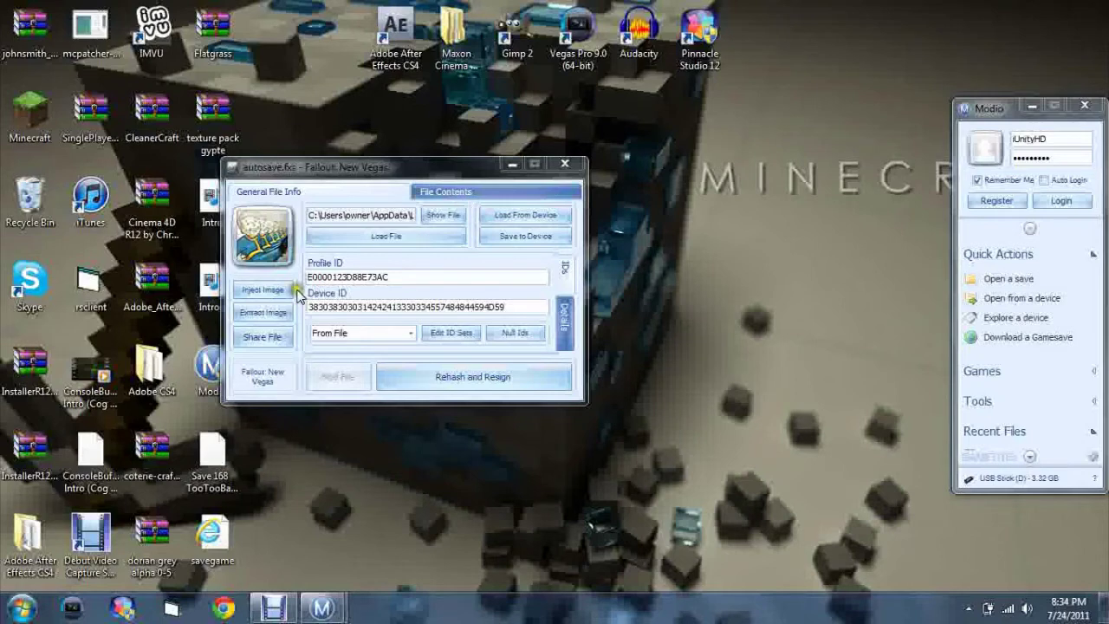
- Search the downloadable gamesaves by title for "Fallout New Vegas"
left_click(1031, 456)
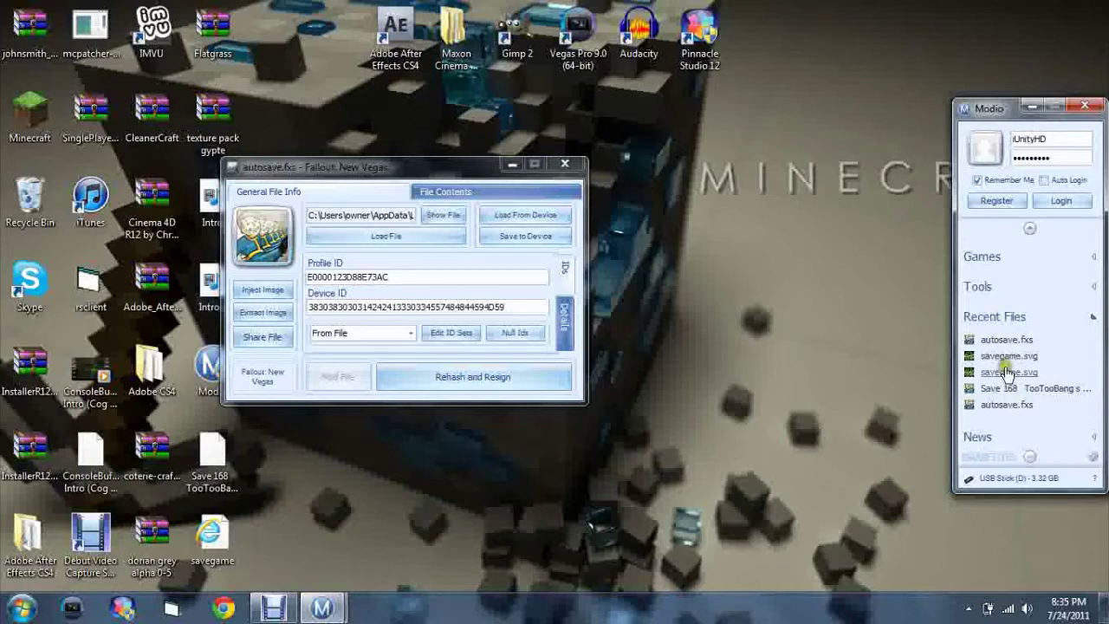
left_click(1029, 228)
left_click(1029, 228)
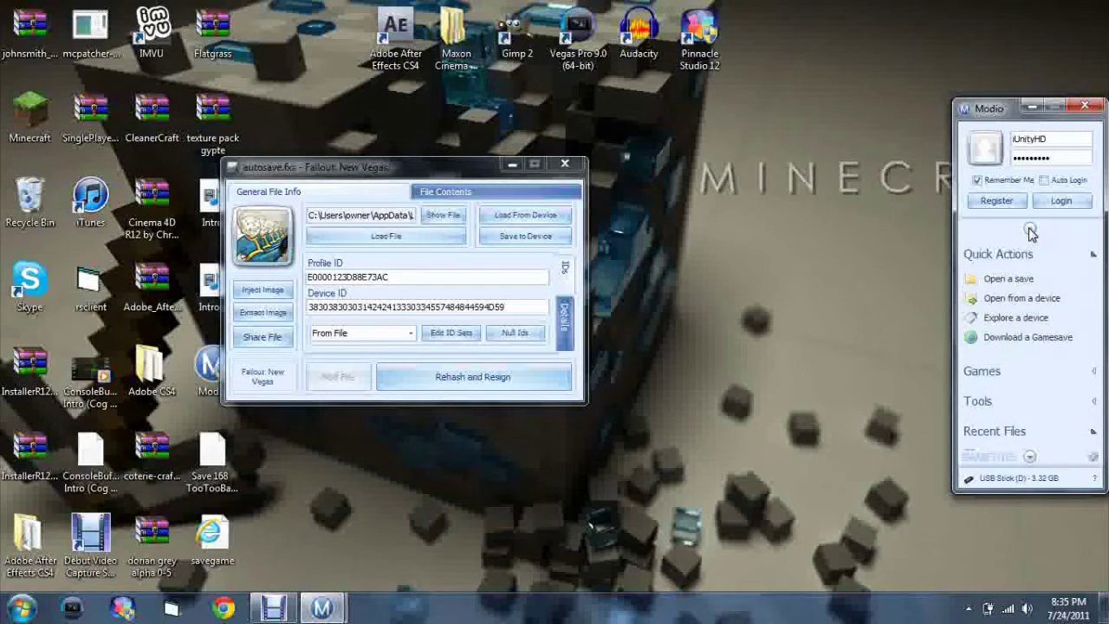
left_click(1042, 338)
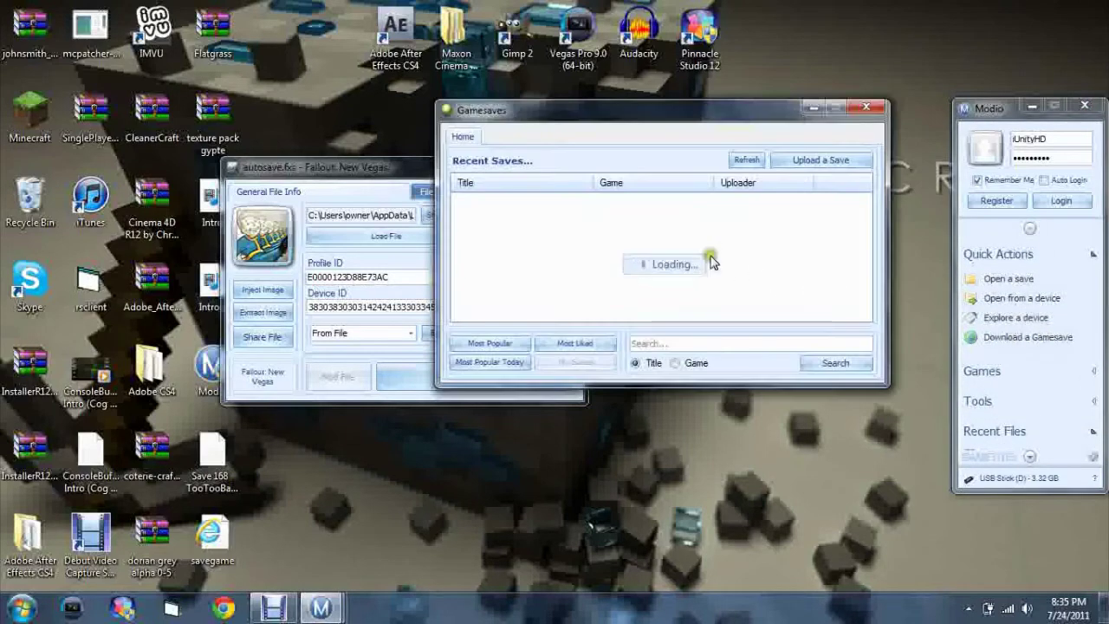
left_click(668, 345)
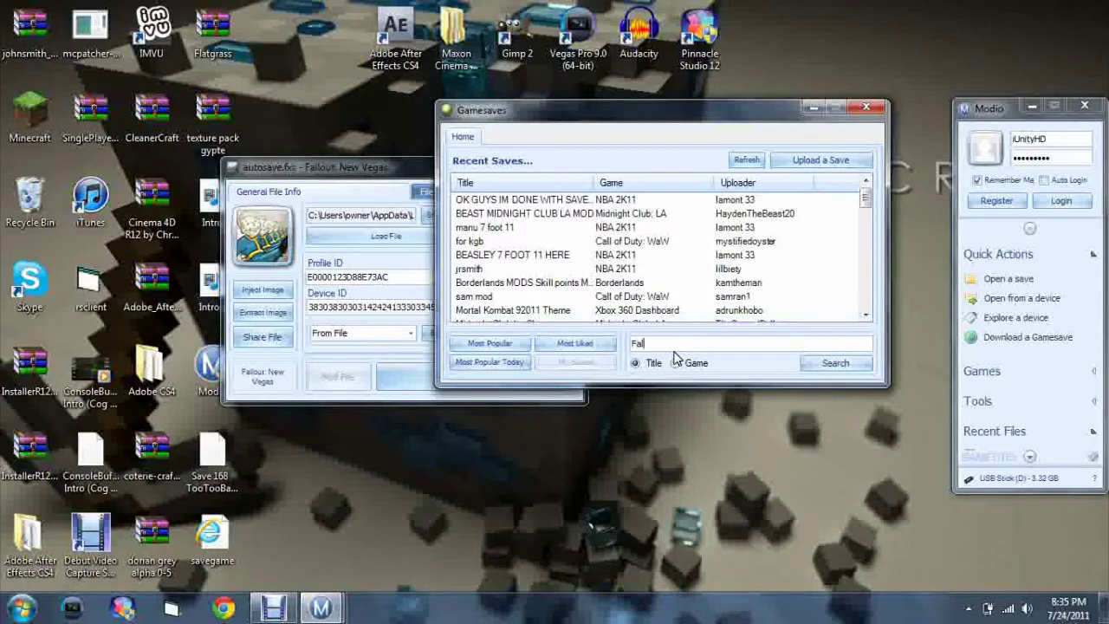
type("Fallout New Veg")
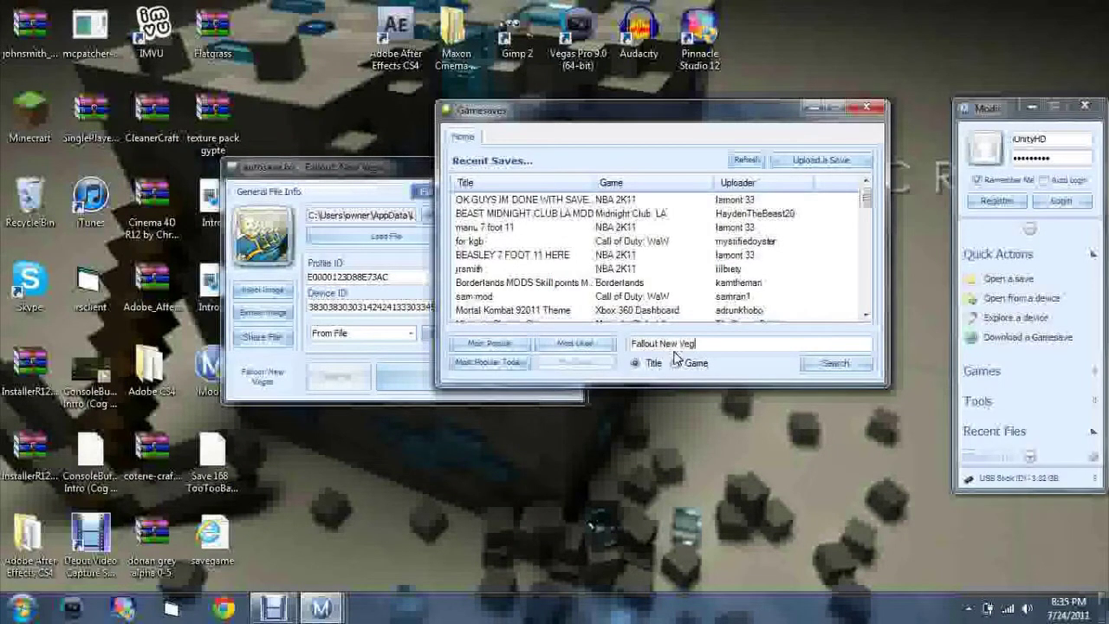
type("as")
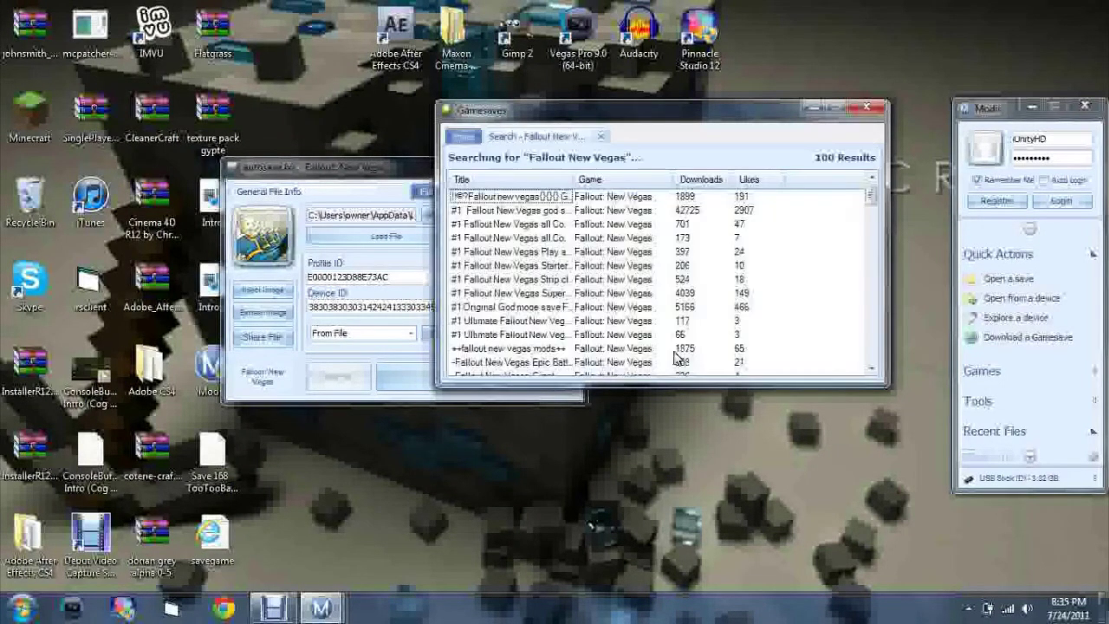
- View the details of "#1 Fallout New Vegas god save (mod)" and close the Gamesaves window
left_click(518, 212)
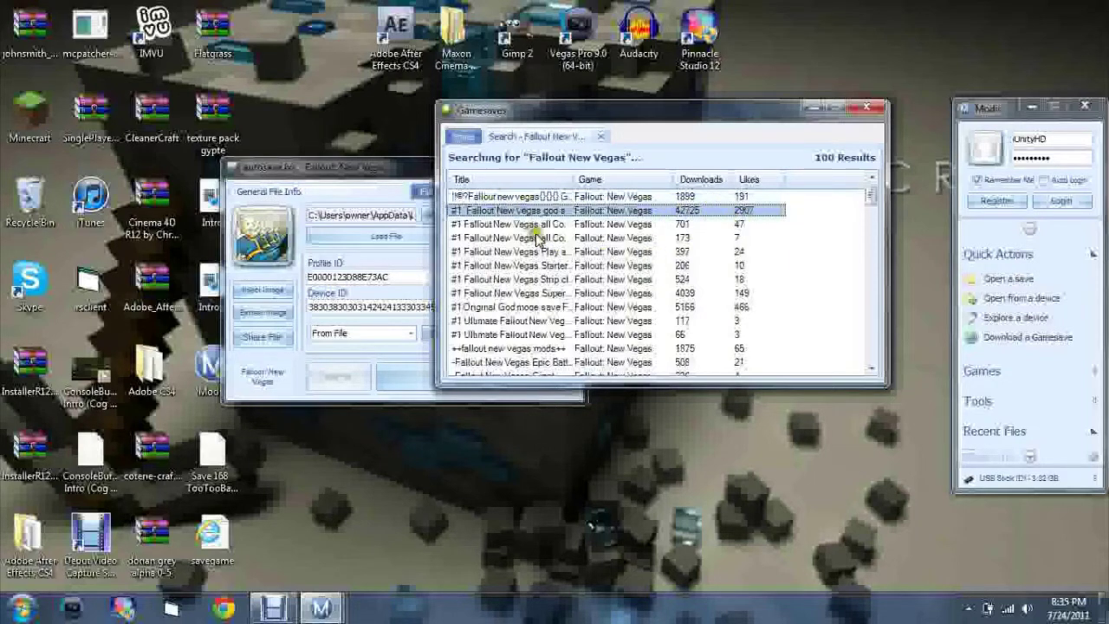
double_click(506, 213)
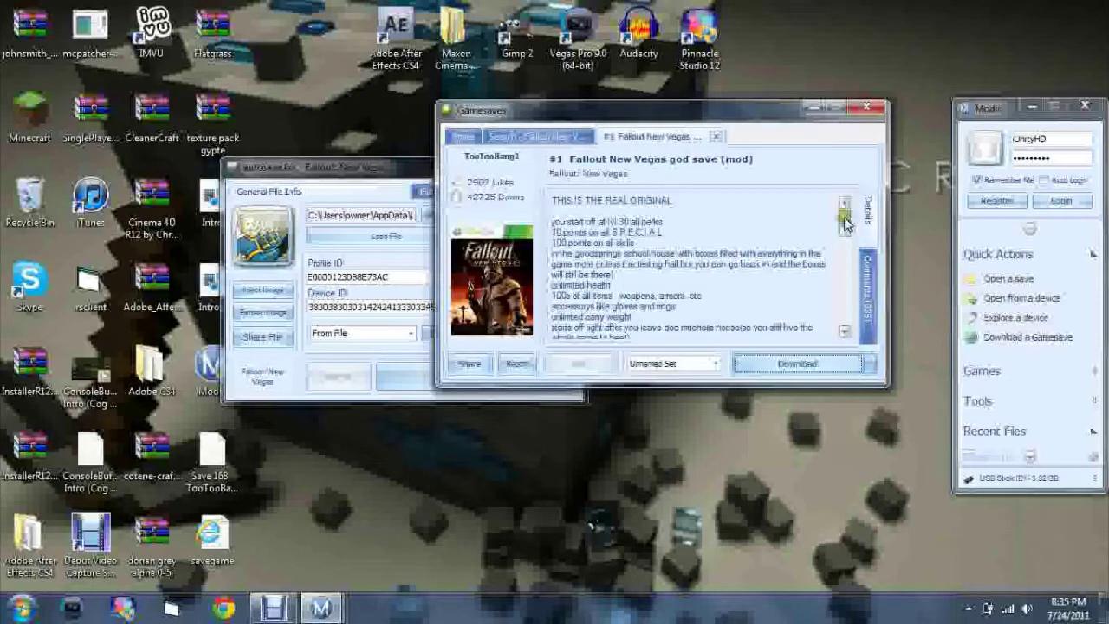
mouse_move(844, 222)
left_mouse_down()
mouse_move(847, 296)
mouse_move(847, 208)
mouse_move(845, 316)
mouse_move(817, 175)
left_mouse_up()
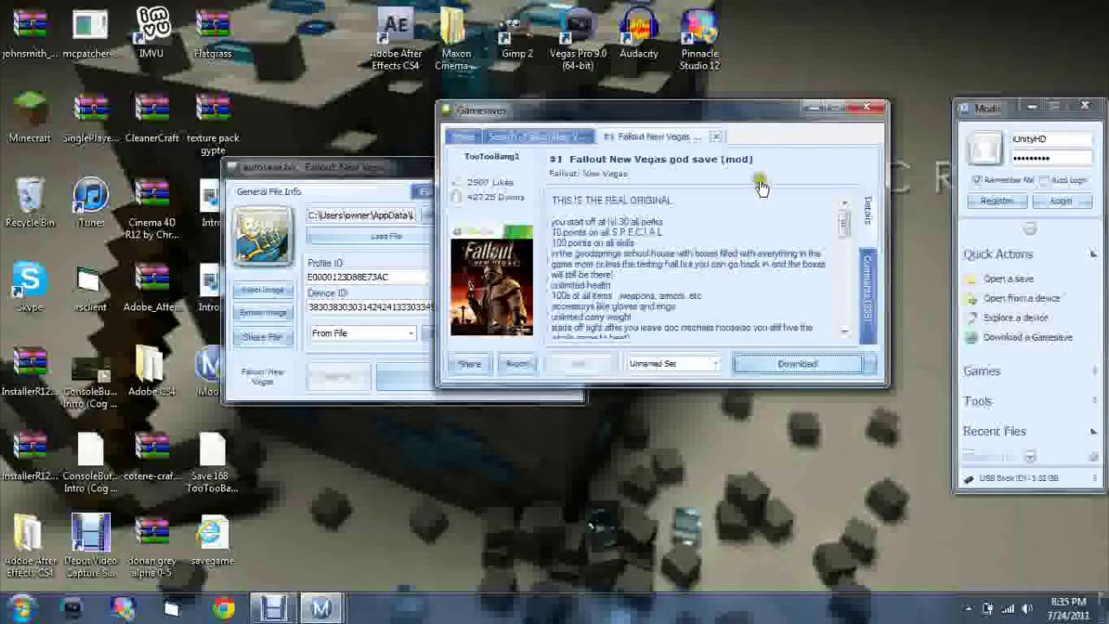
left_click(875, 110)
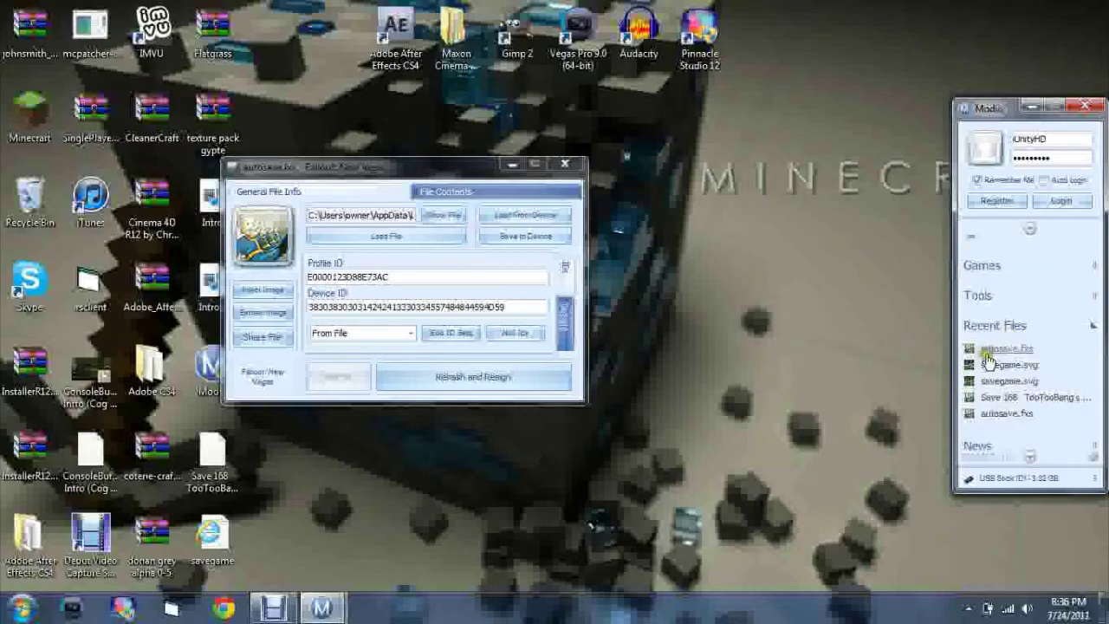
- Open the modded Save 168 from the recent files and select the autosave's Profile ID for copying
left_click(1010, 397)
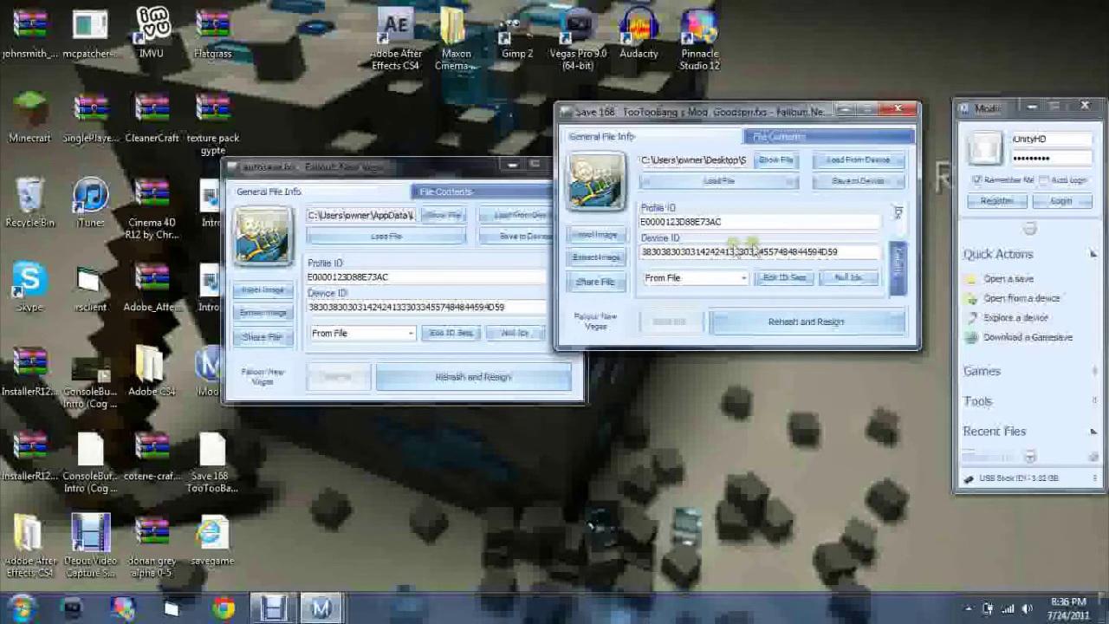
left_click(584, 379)
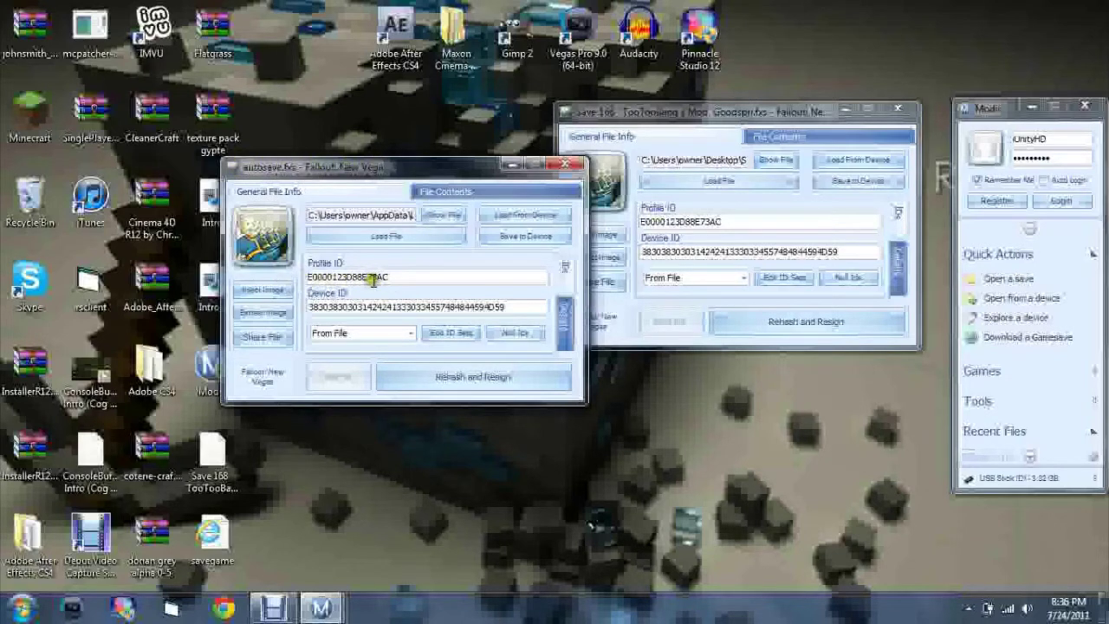
left_click_drag(398, 275, 298, 275)
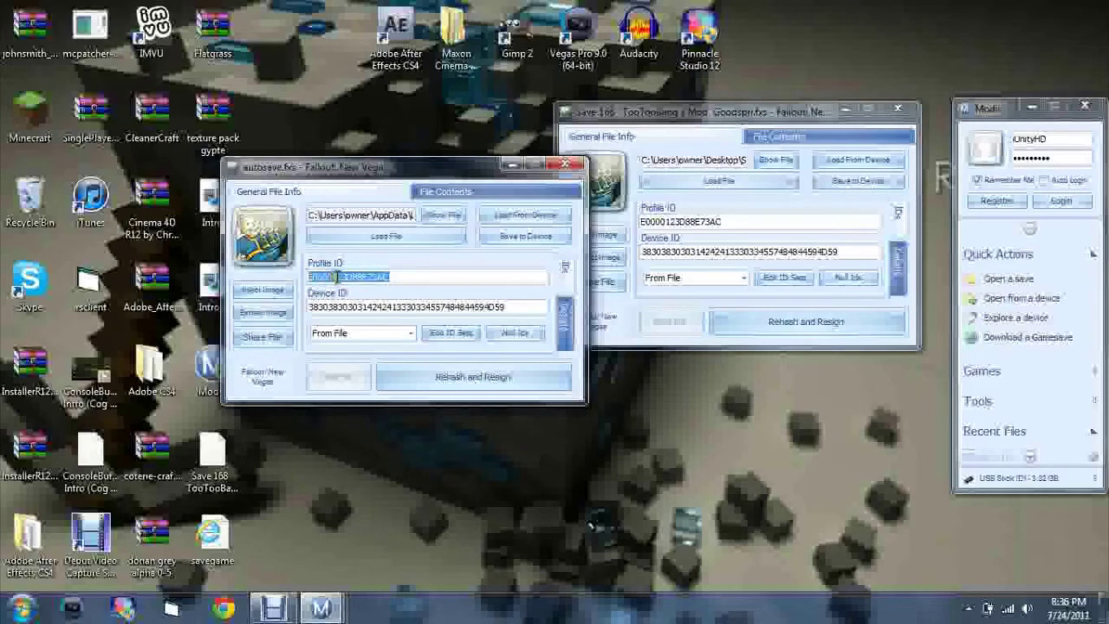
right_click(333, 276)
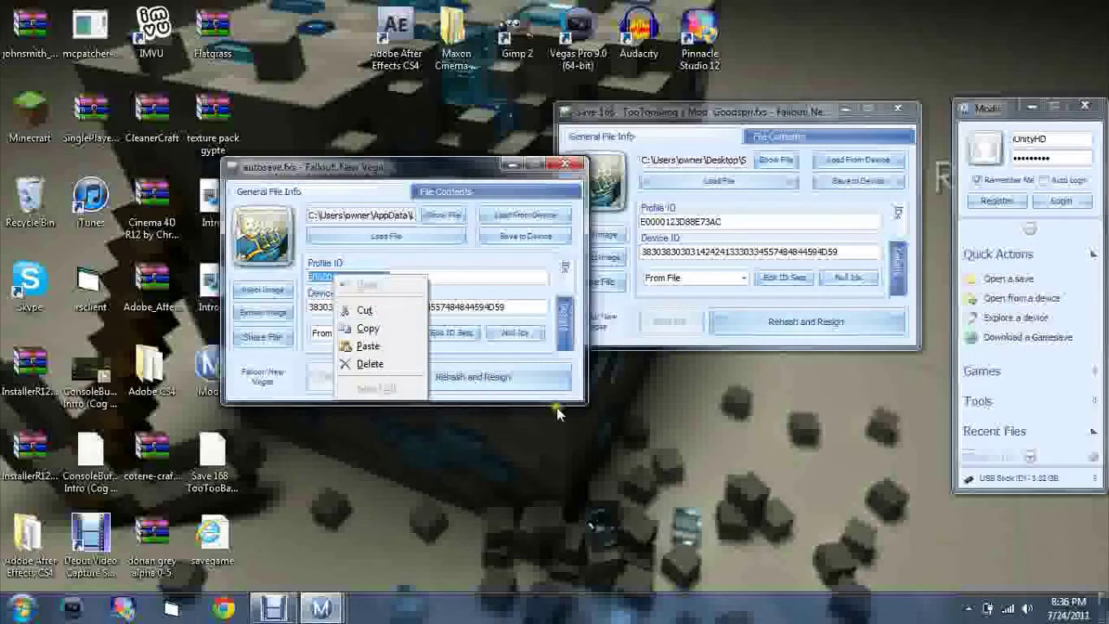
left_click(719, 418)
left_click(685, 222)
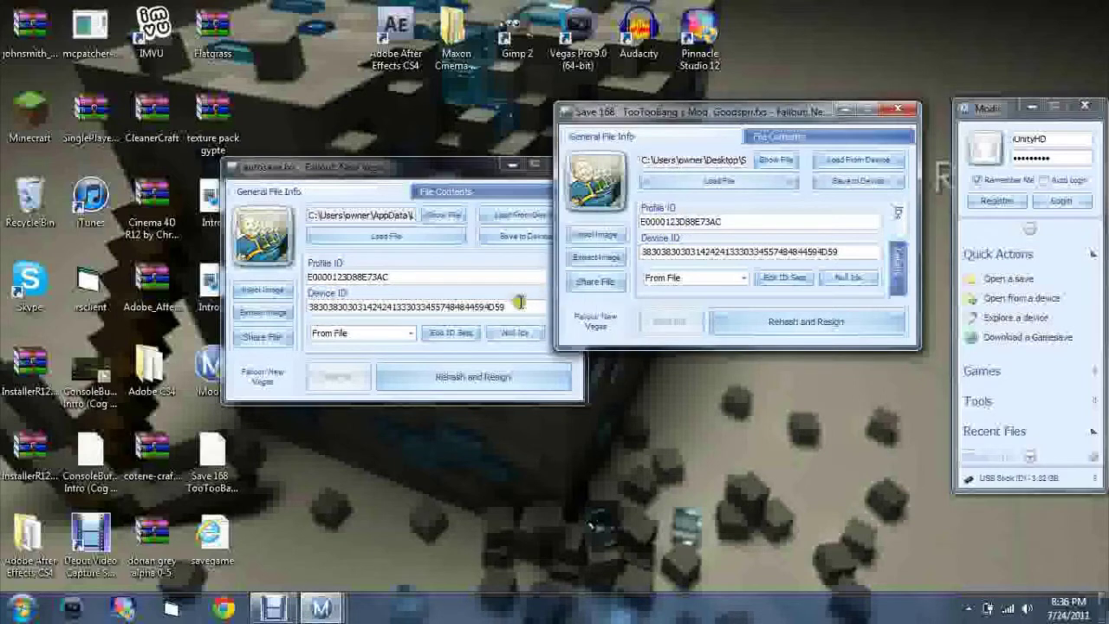
- Copy the autosave's Device ID over the Device ID of Save 168 and close the autosave window
left_click_drag(521, 301, 279, 305)
key("ctrl+c")
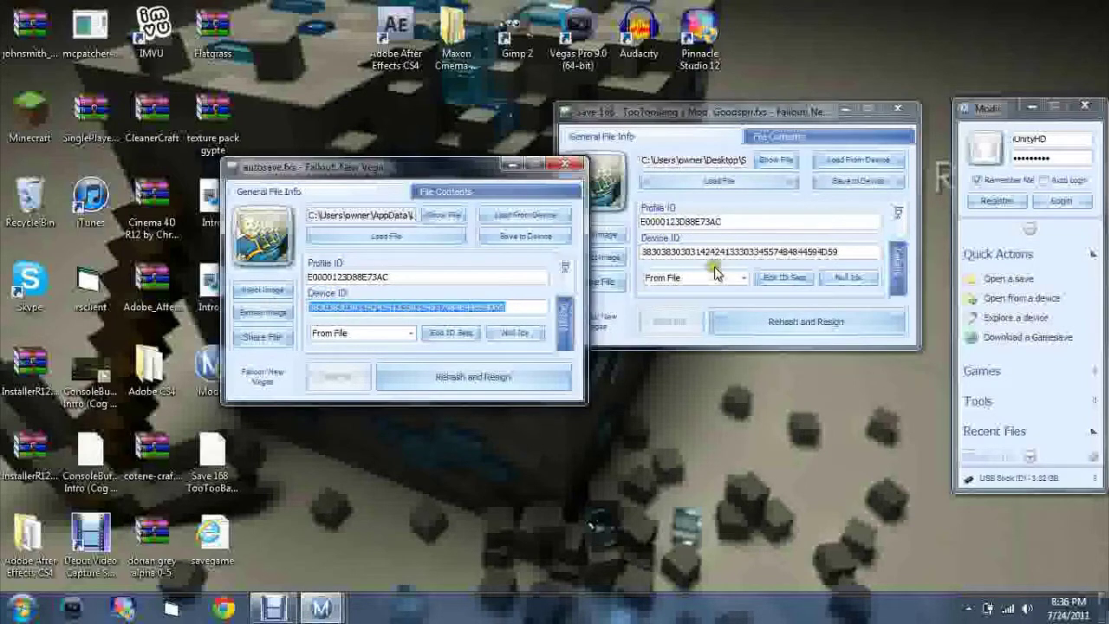
left_click(839, 252)
left_click_drag(829, 250, 569, 260)
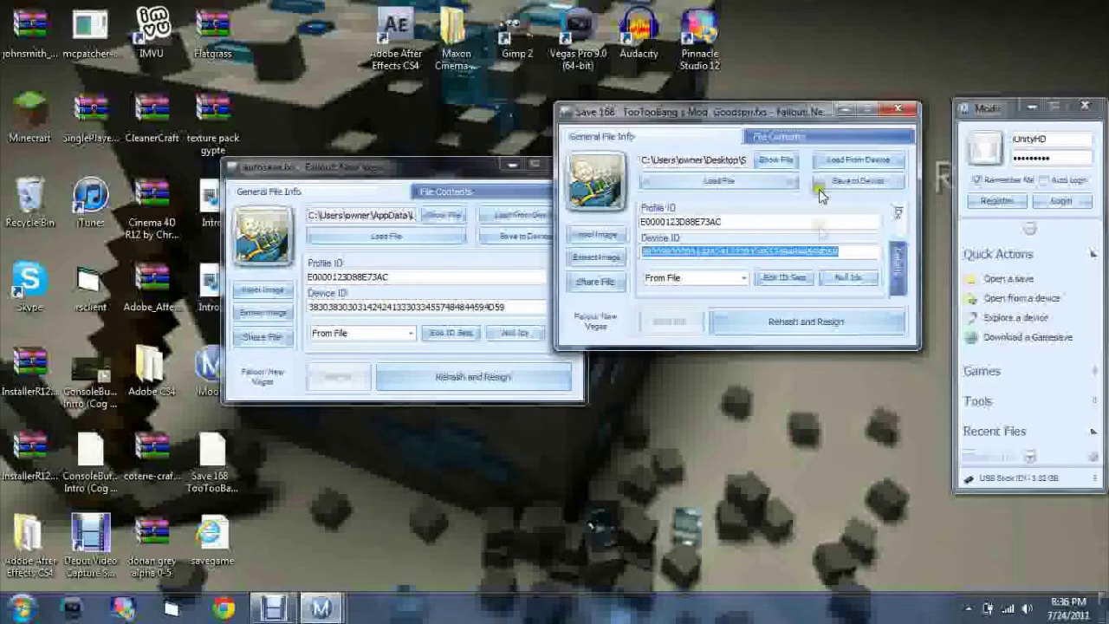
key("ctrl+v")
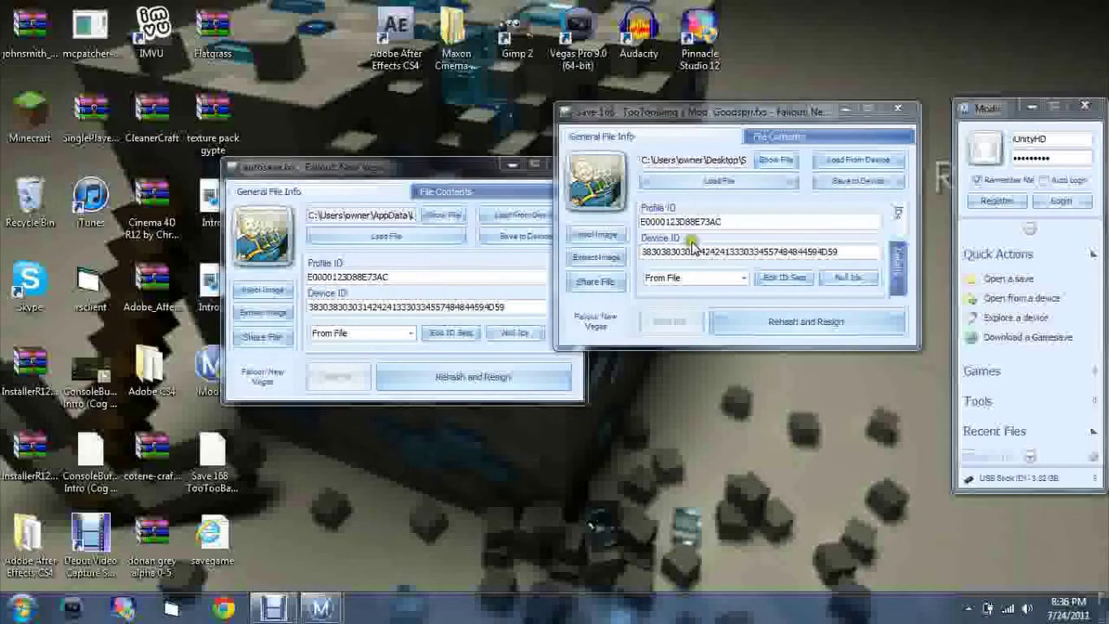
left_click(369, 176)
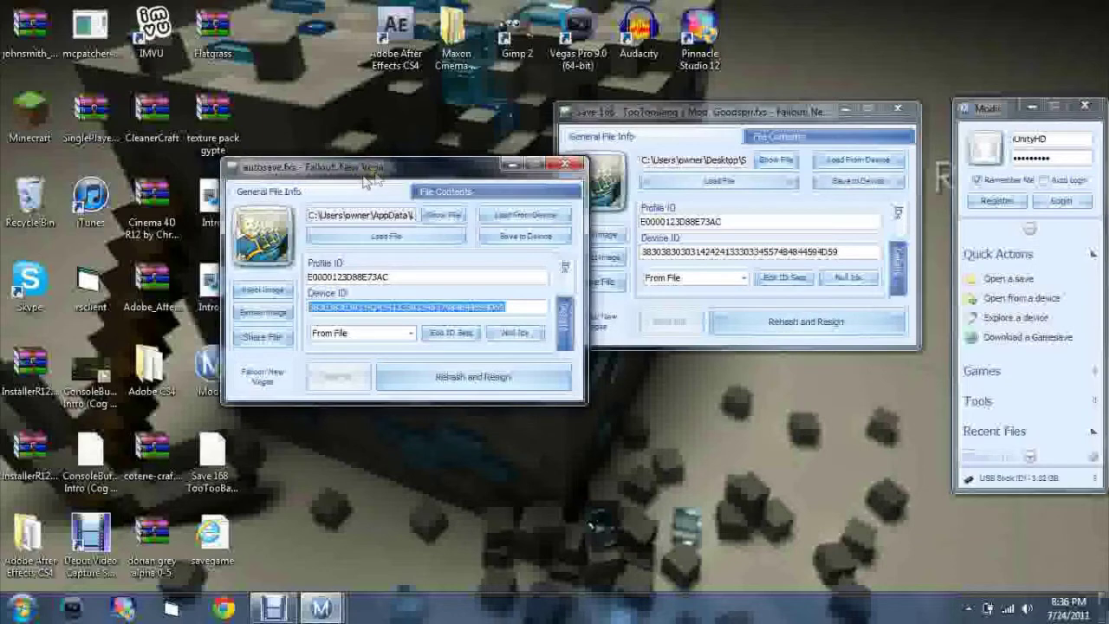
left_click(564, 166)
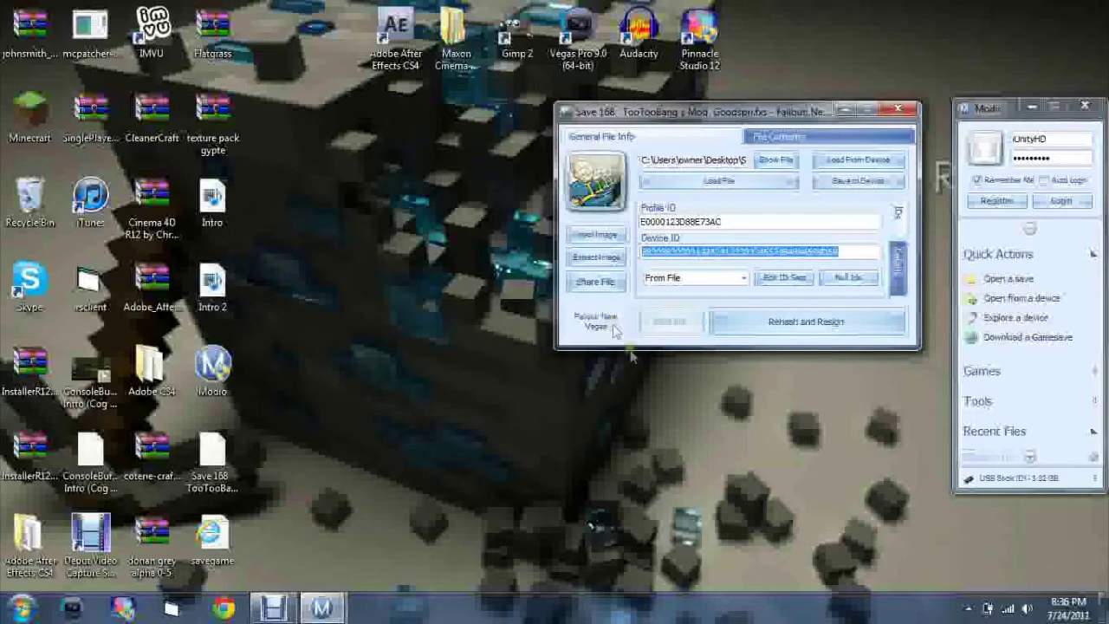
- Rehash and resign Save 168, and close its window
left_click(758, 323)
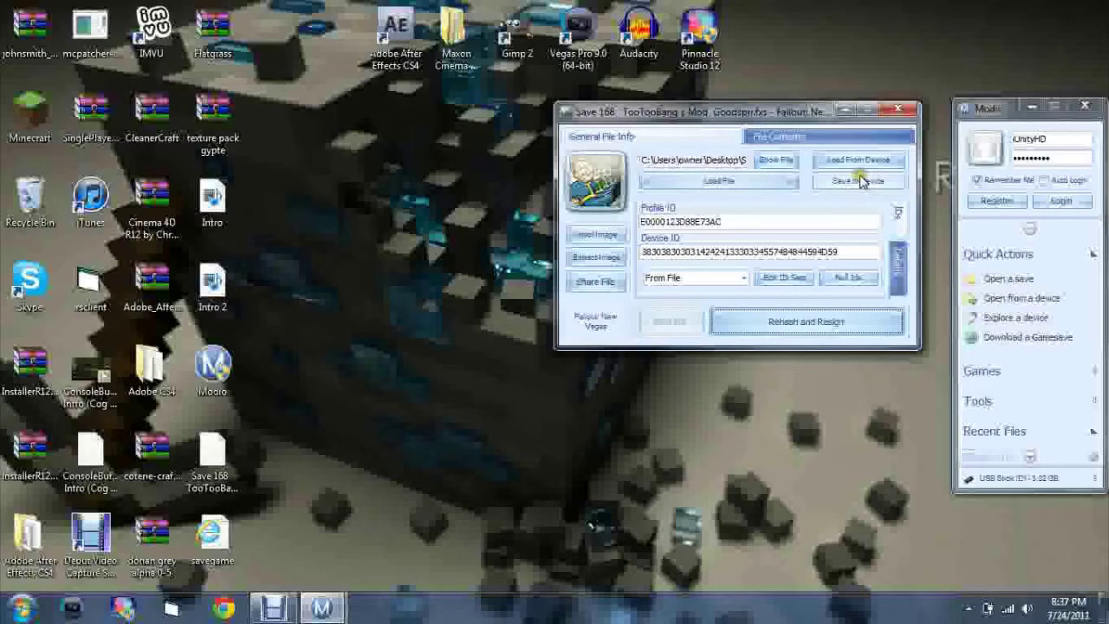
left_click(897, 111)
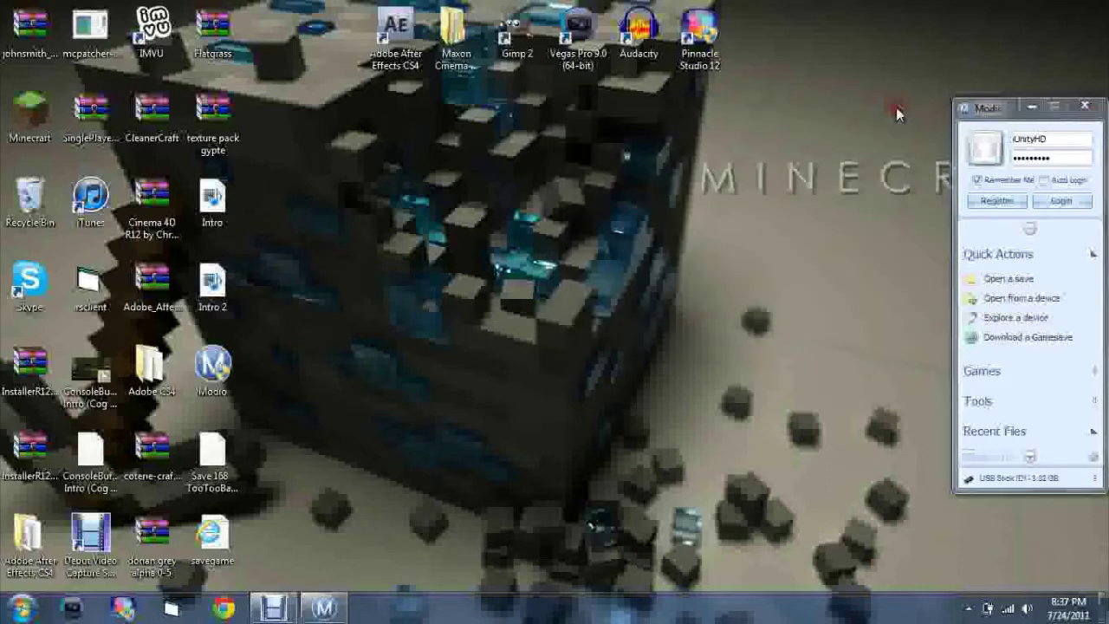